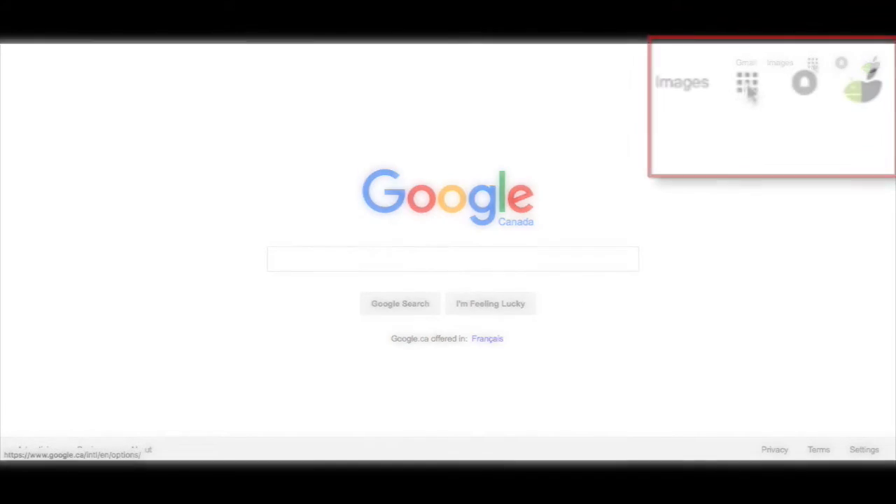
# Step: Open Google Calendar from the Google apps panel, showing the week of Jul 31 – Aug 6, 2016
pyautogui.click(813, 64)
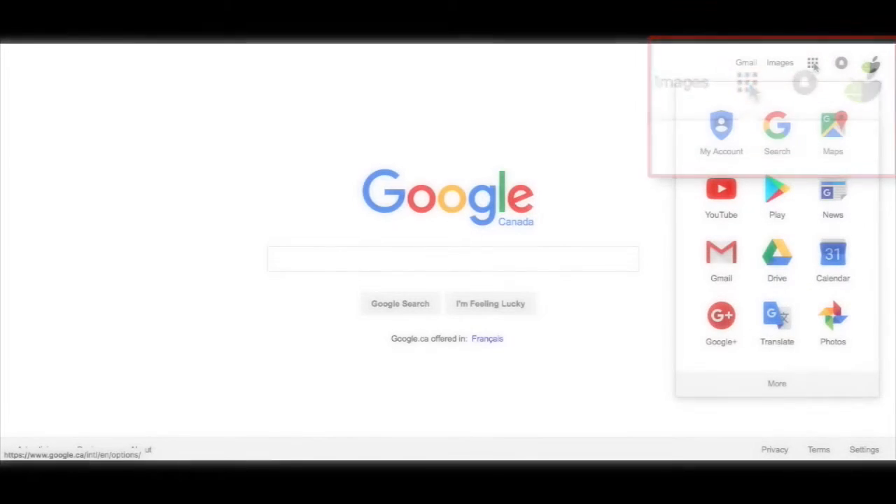
pyautogui.click(837, 264)
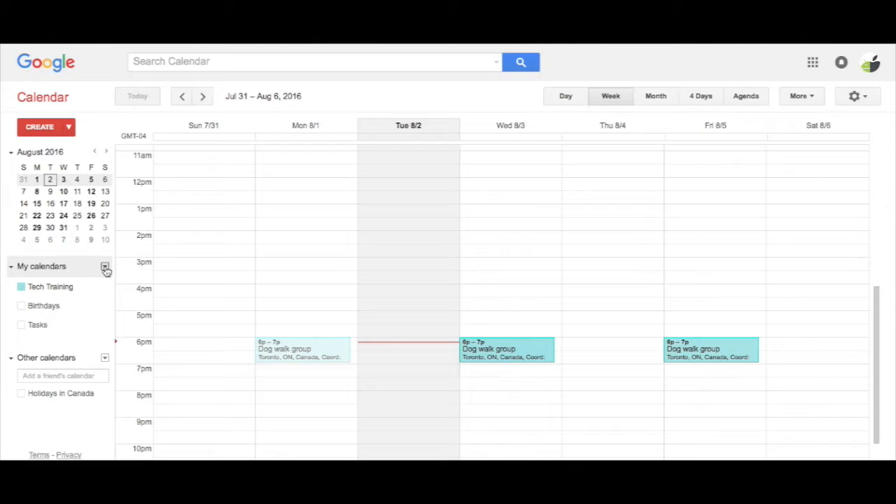
# Step: Start a new calendar from the My calendars options menu
pyautogui.click(11, 271)
pyautogui.click(12, 272)
pyautogui.click(105, 270)
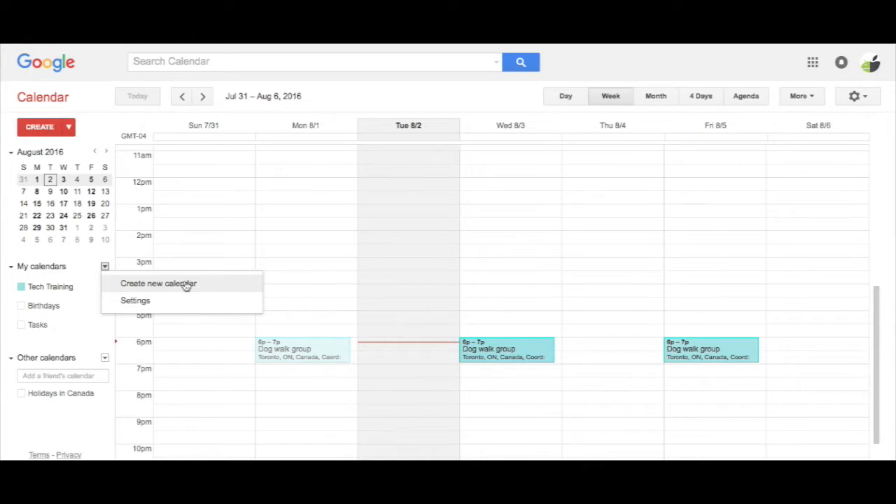
pyautogui.click(183, 286)
# Step: Name it 'Client A' with the description 'For the rehab team of Client A'
pyautogui.click(269, 148)
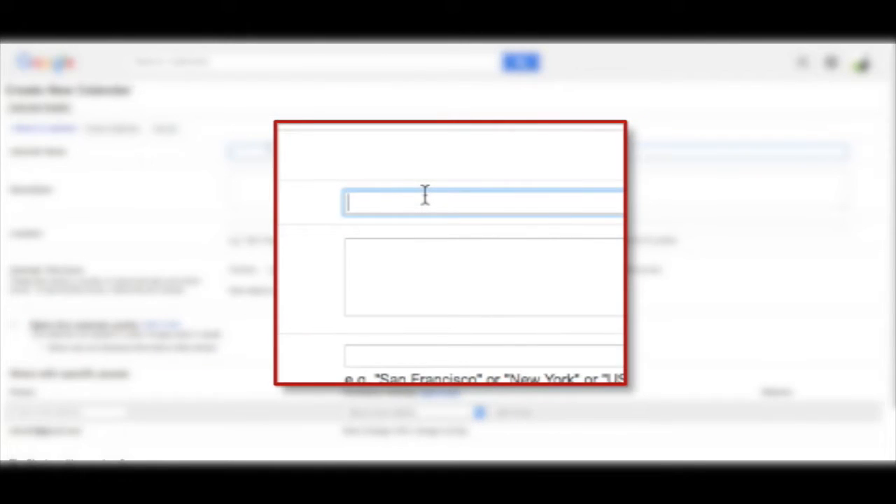
pyautogui.write('Client A')
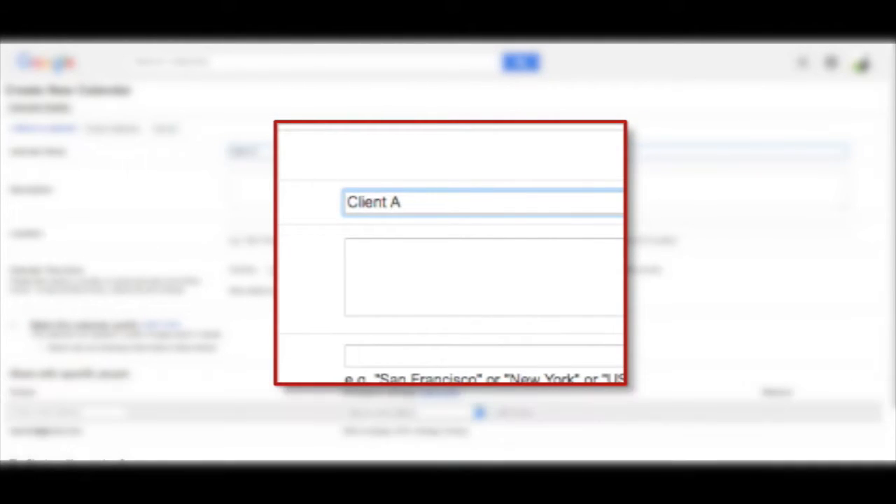
pyautogui.press('Tab')
pyautogui.write('For the rehab team of Clien tA')
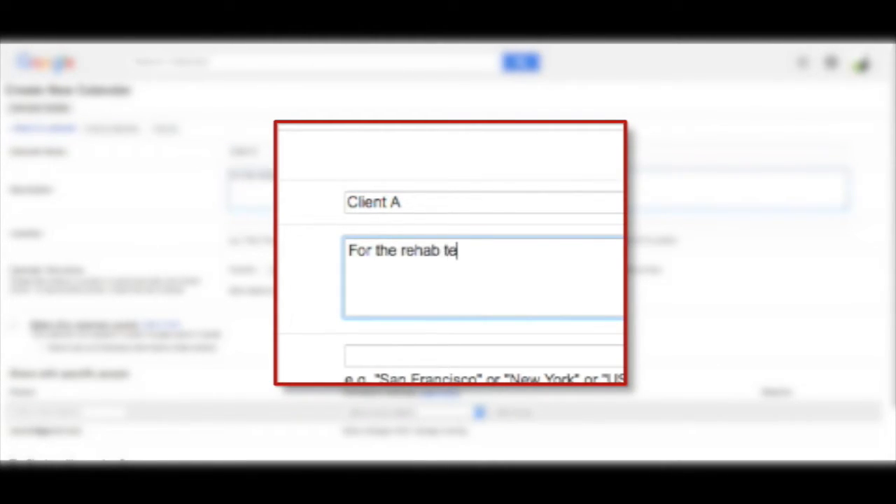
pyautogui.press('BackSpace')
pyautogui.press('BackSpace')
pyautogui.press('BackSpace')
pyautogui.write('t A')
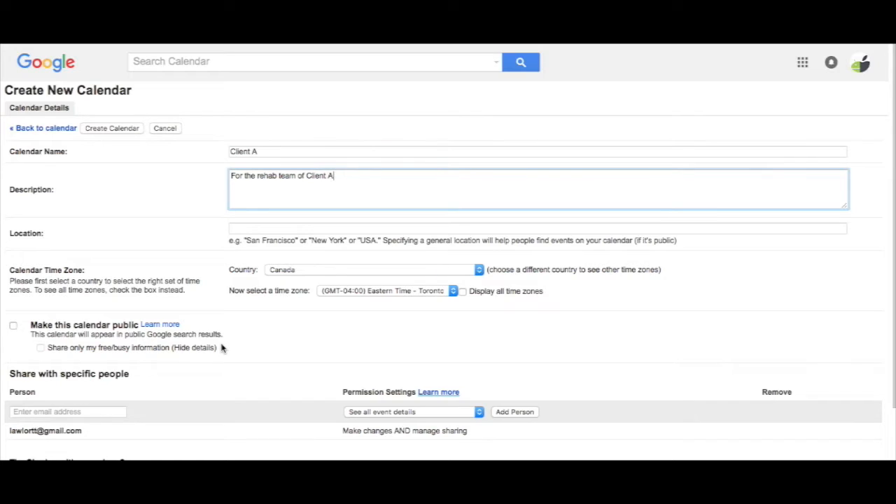
pyautogui.scroll(-3, 221, 348)
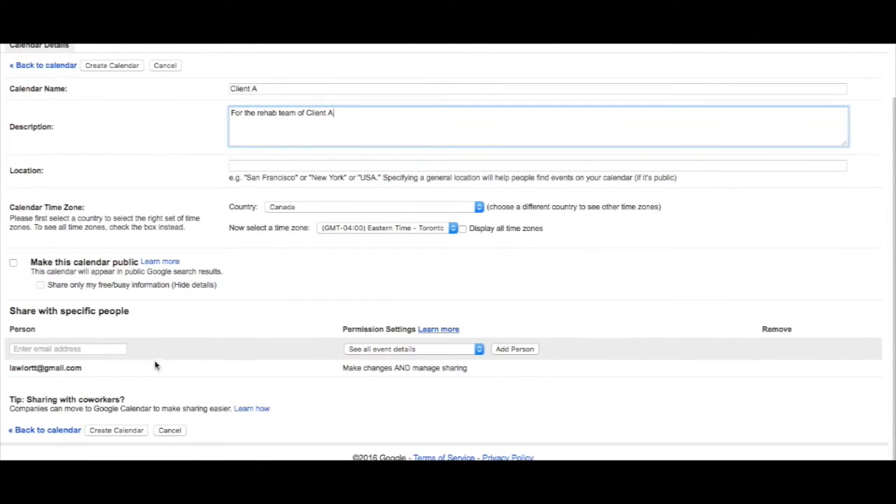
# Step: Share Client A with a colleague's work e-mail address, granting Make changes to events permission
pyautogui.click(102, 350)
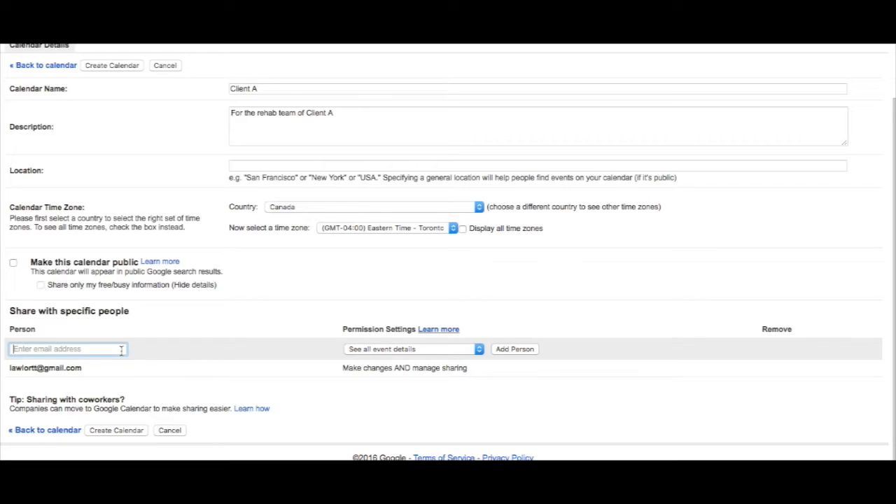
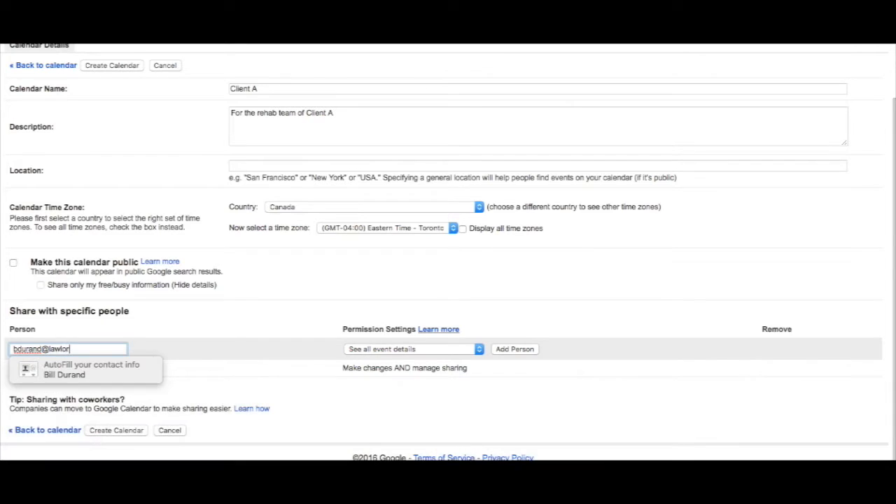
pyautogui.click(426, 347)
pyautogui.click(425, 349)
pyautogui.click(420, 351)
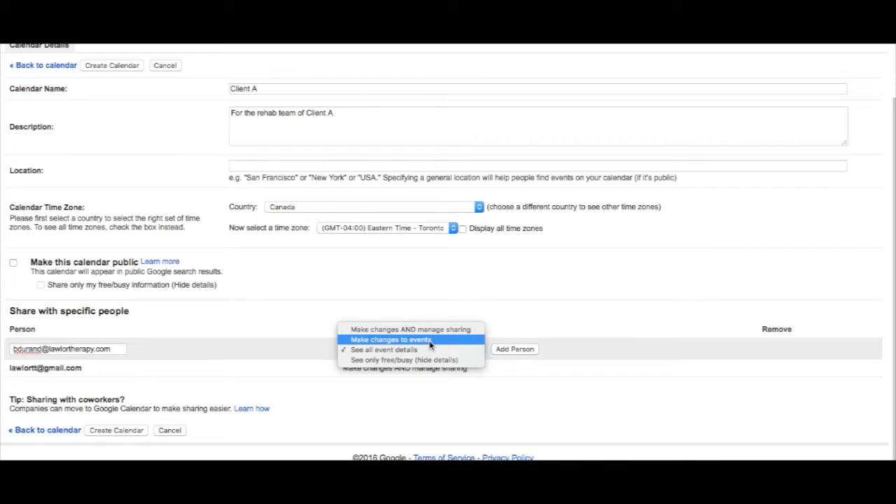
pyautogui.click(429, 342)
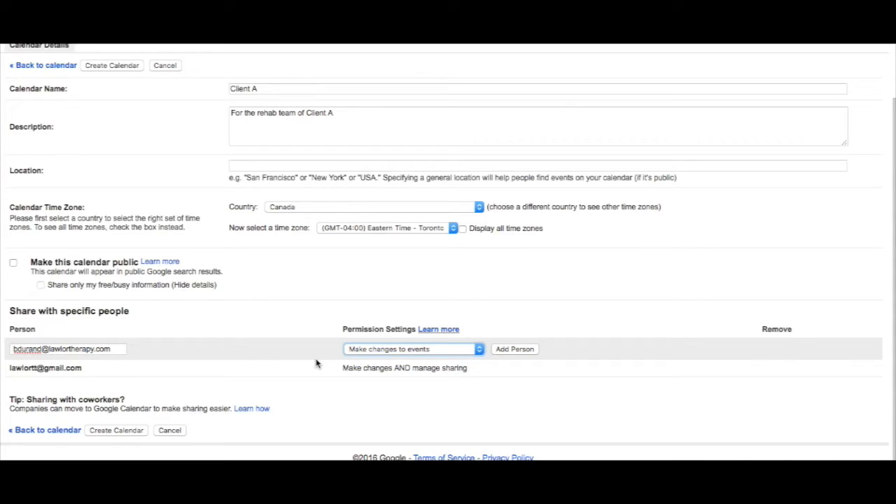
pyautogui.click(515, 349)
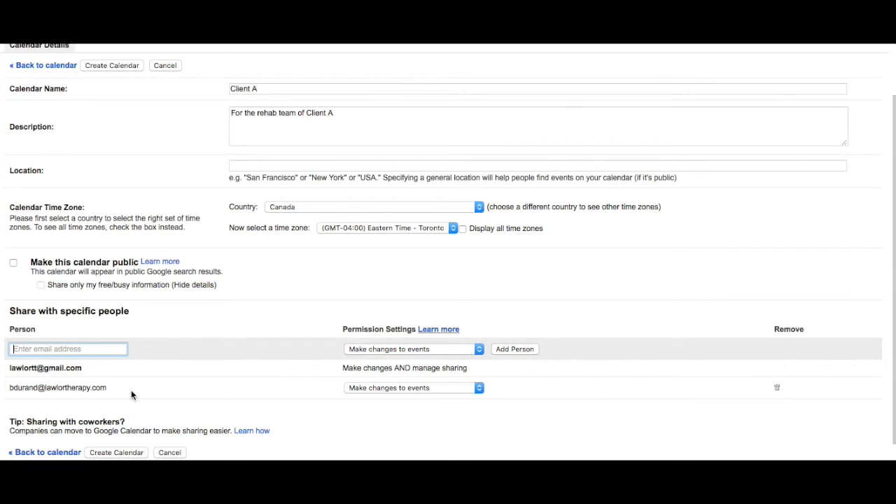
# Step: Add a second person's personal e-mail address with See all event details permission
pyautogui.click(73, 347)
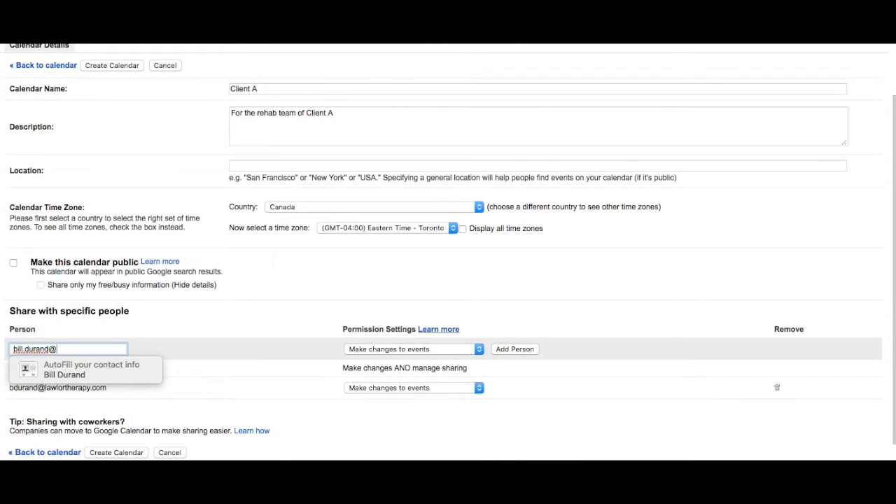
pyautogui.click(428, 344)
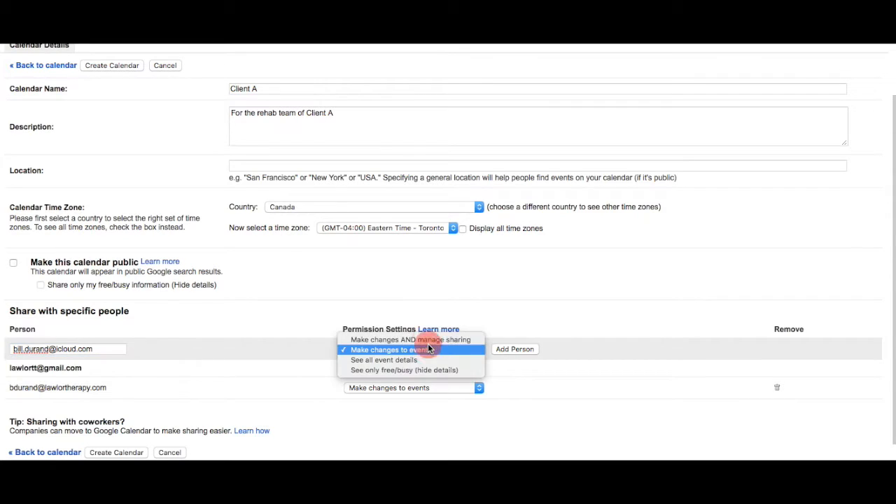
pyautogui.click(396, 362)
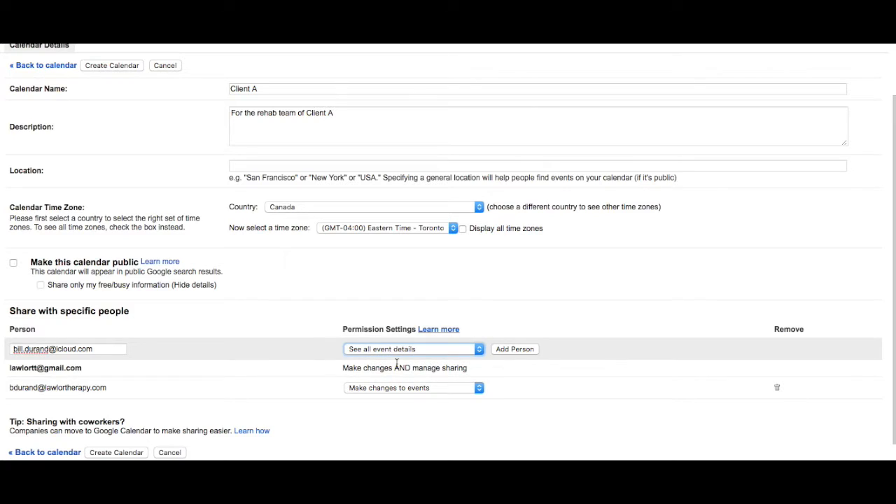
pyautogui.click(529, 354)
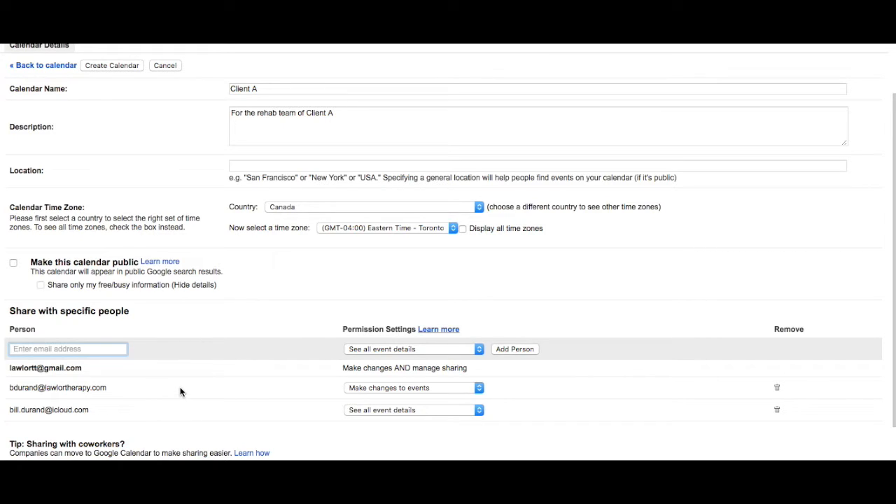
pyautogui.scroll(-2, 180, 392)
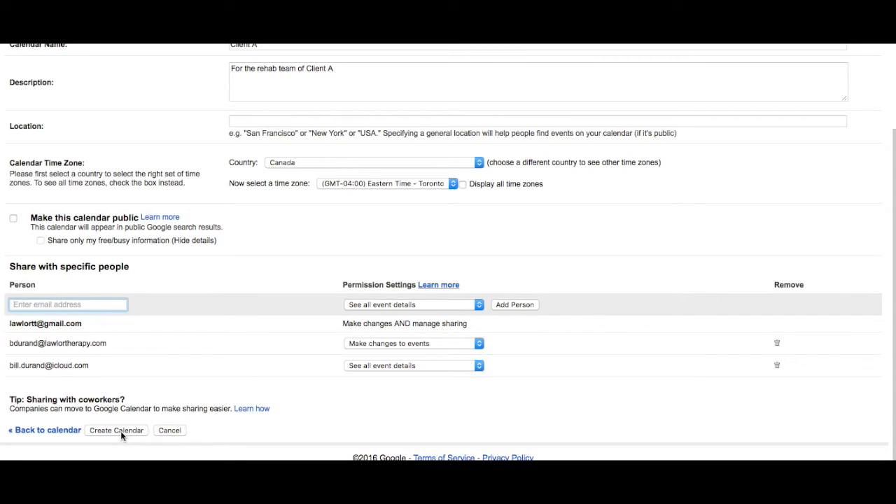
# Step: Create the Client A calendar and send an invitation to the person without a Google account
pyautogui.click(121, 431)
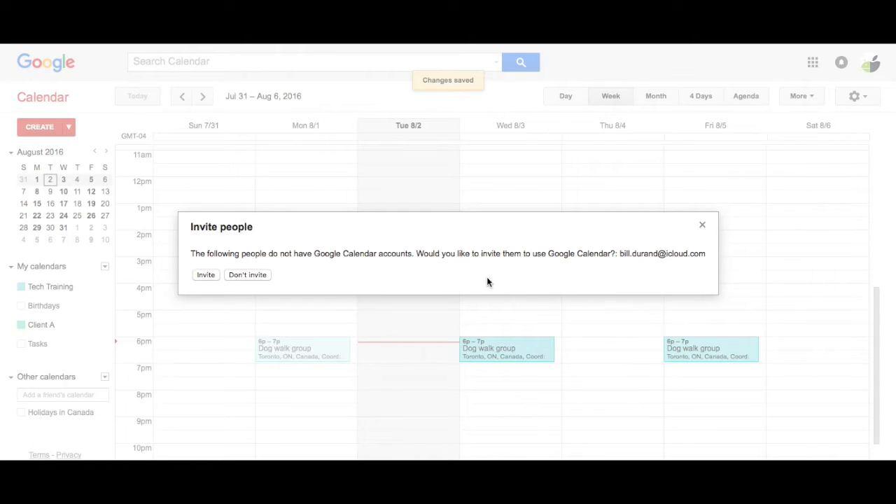
pyautogui.click(206, 275)
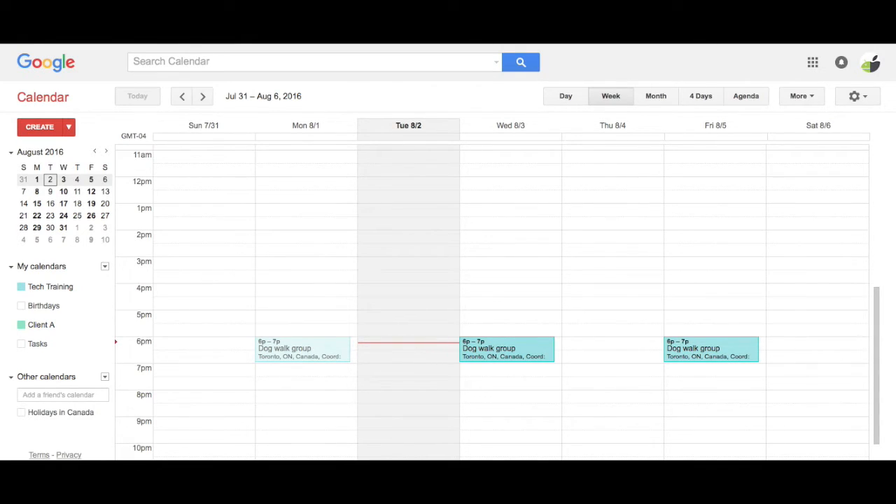
pyautogui.moveTo(894, 169); pyautogui.dragTo(431, 161)
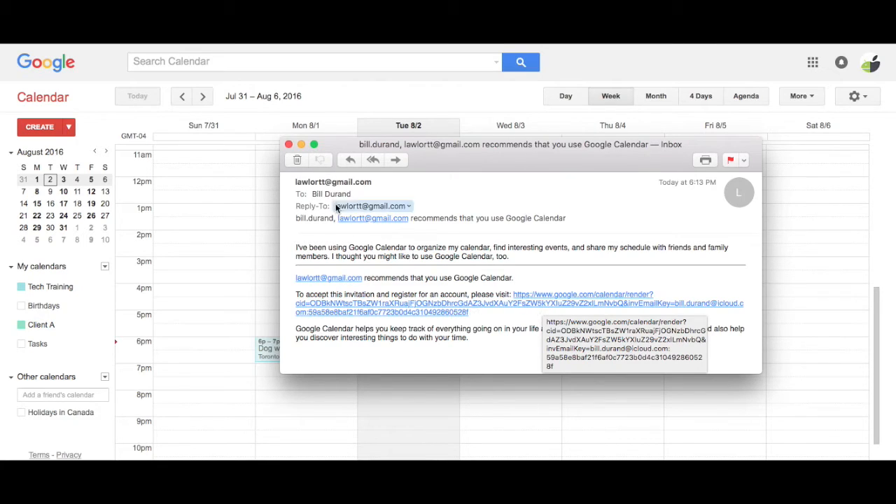
pyautogui.click(289, 145)
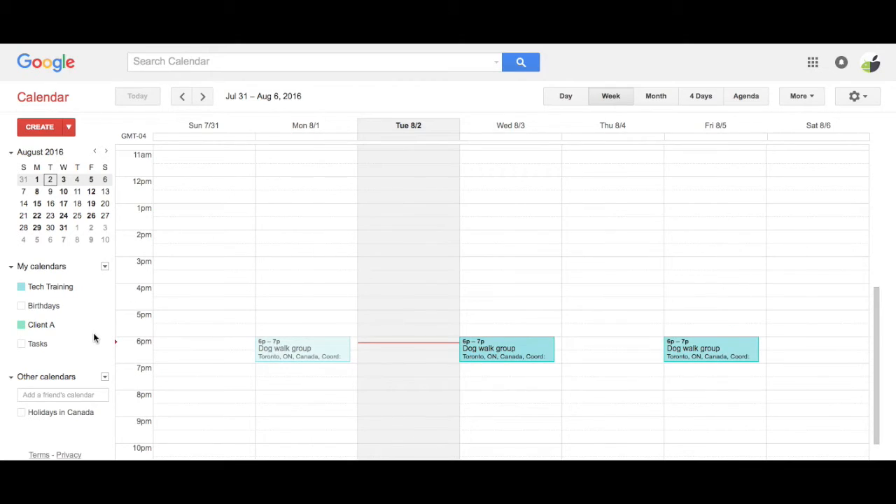
# Step: Untick Tech Training and Birthdays under My calendars so only Client A events show
pyautogui.click(46, 326)
pyautogui.click(44, 327)
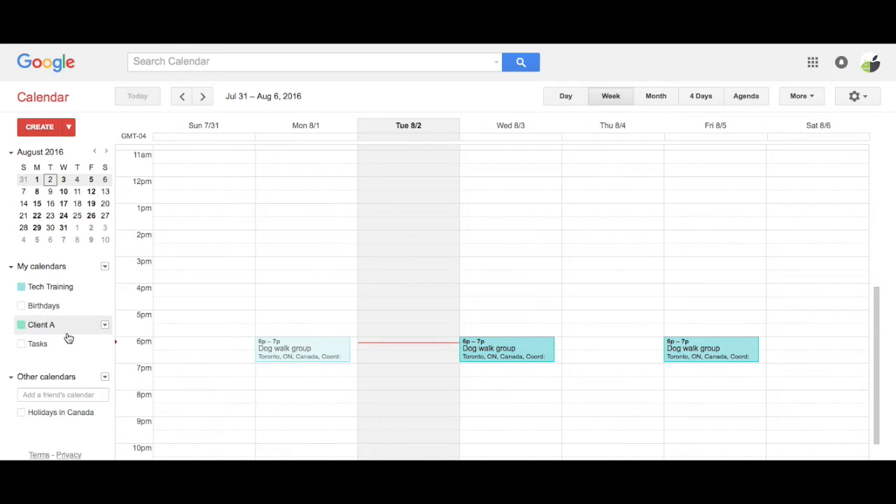
pyautogui.click(22, 287)
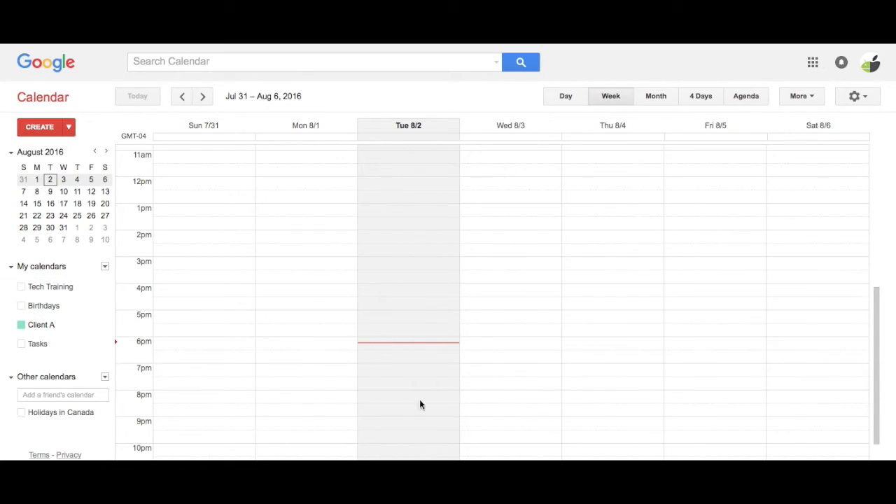
pyautogui.click(30, 314)
# Step: Create an 'RSW' event on Tue, August 2, 1:30–4:00pm in the Client A calendar
pyautogui.moveTo(397, 230); pyautogui.dragTo(394, 280)
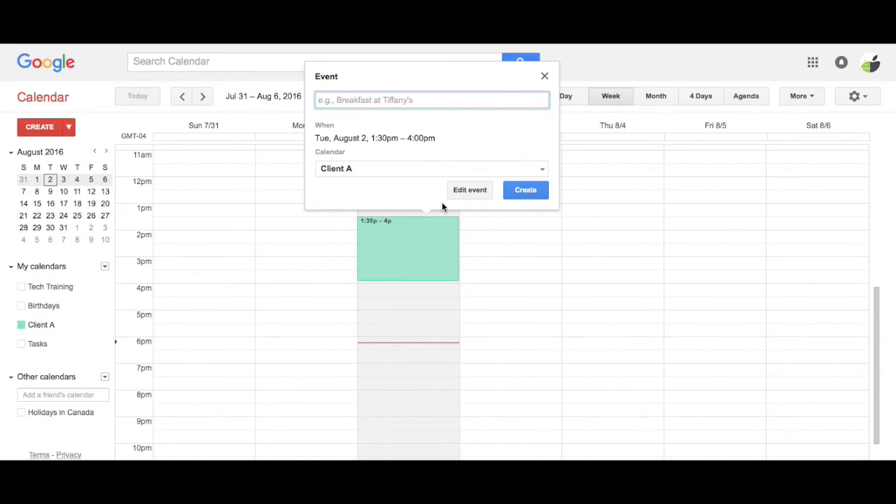
pyautogui.write('TES')
pyautogui.press('BackSpace')
pyautogui.press('BackSpace')
pyautogui.press('BackSpace')
pyautogui.write('RSW')
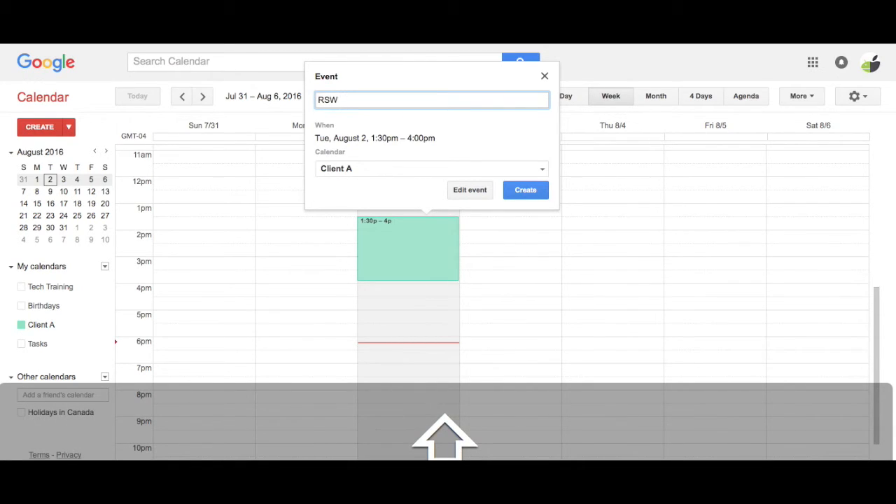
pyautogui.click(387, 168)
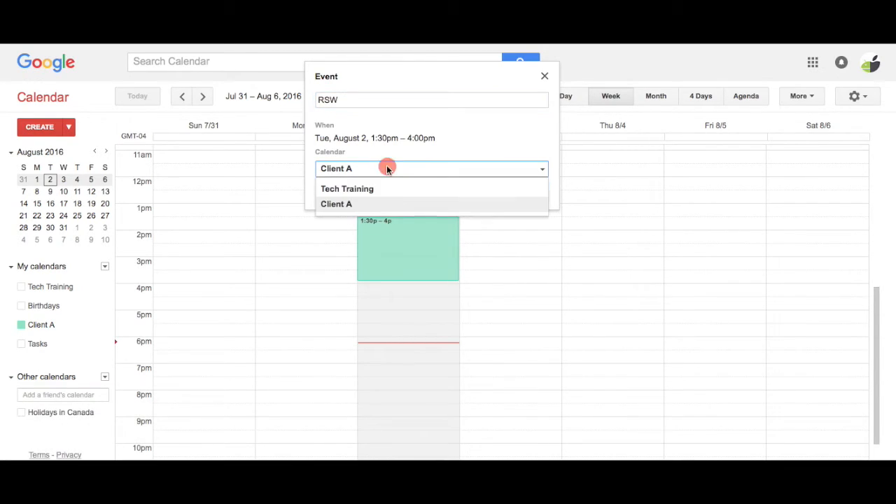
pyautogui.click(337, 205)
pyautogui.click(525, 189)
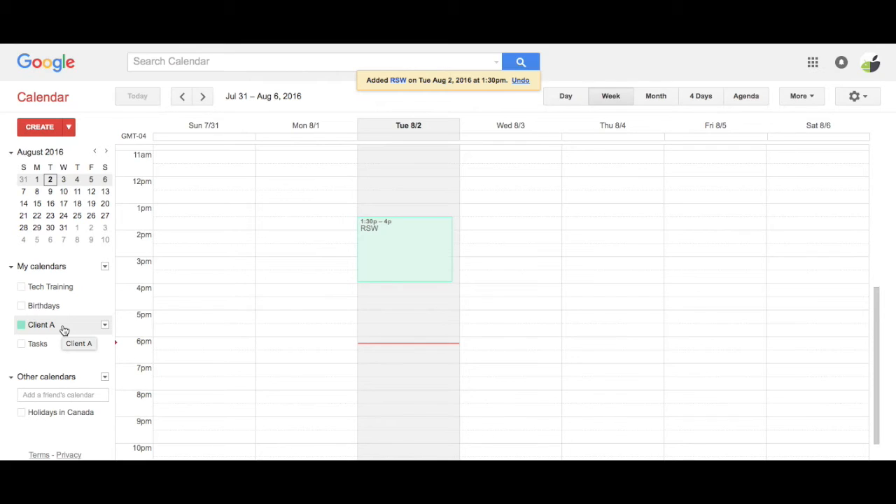
pyautogui.click(21, 286)
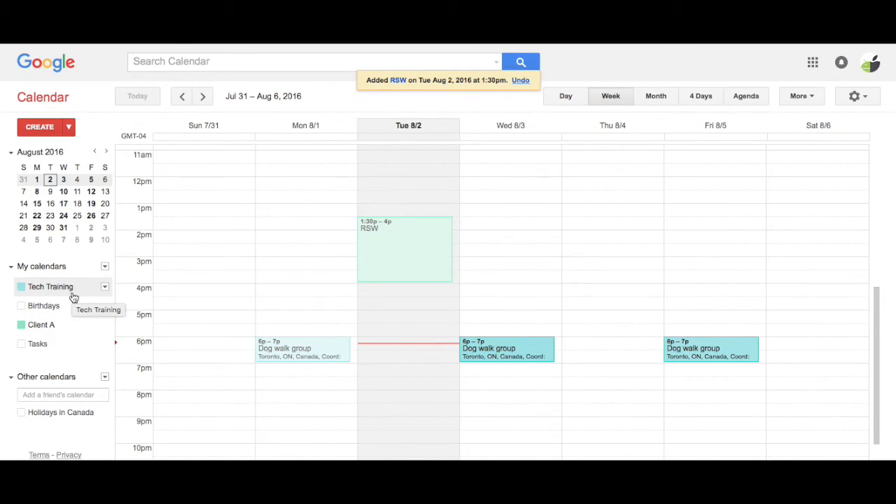
pyautogui.click(21, 287)
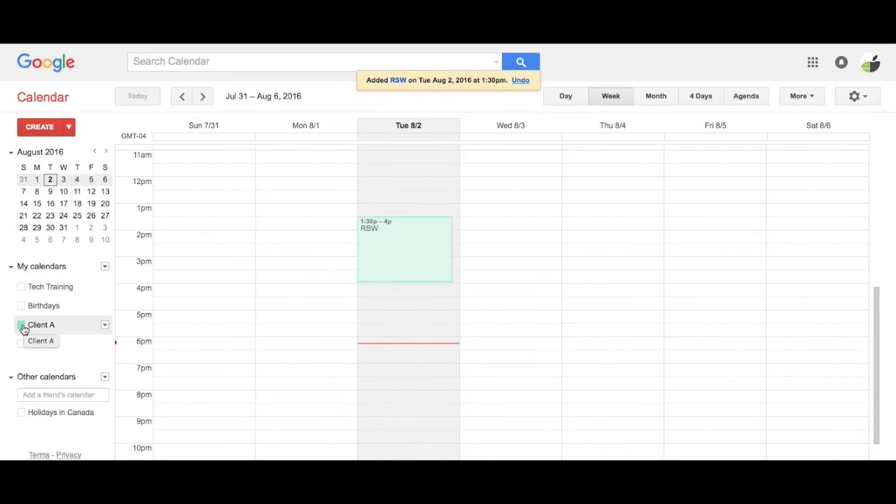
pyautogui.click(22, 326)
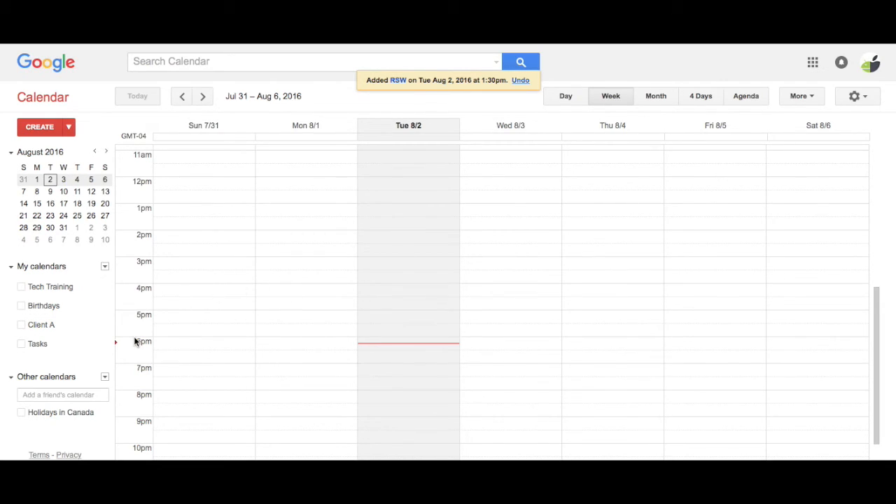
pyautogui.click(21, 326)
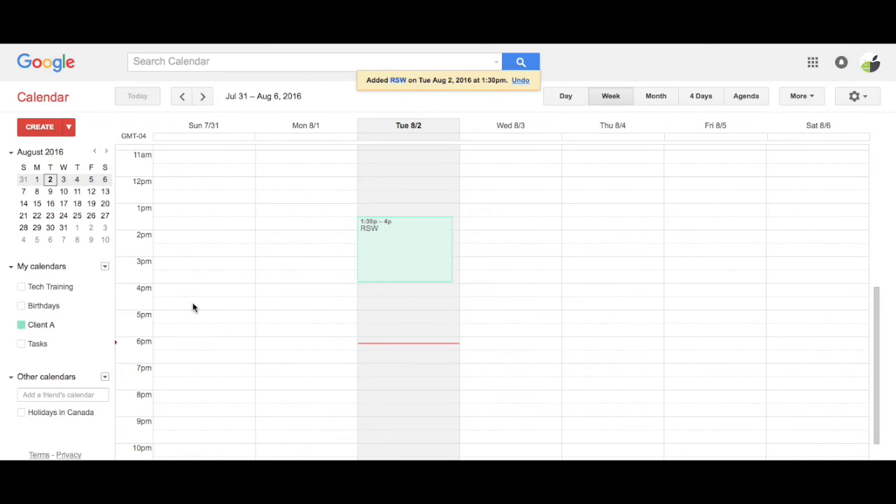
# Step: Open Client A's sharing settings from Settings > Calendars
pyautogui.click(862, 98)
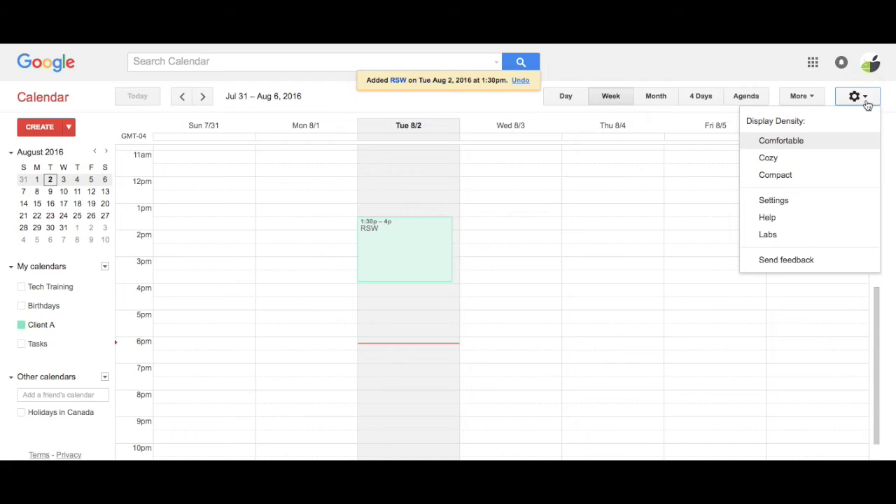
pyautogui.click(794, 200)
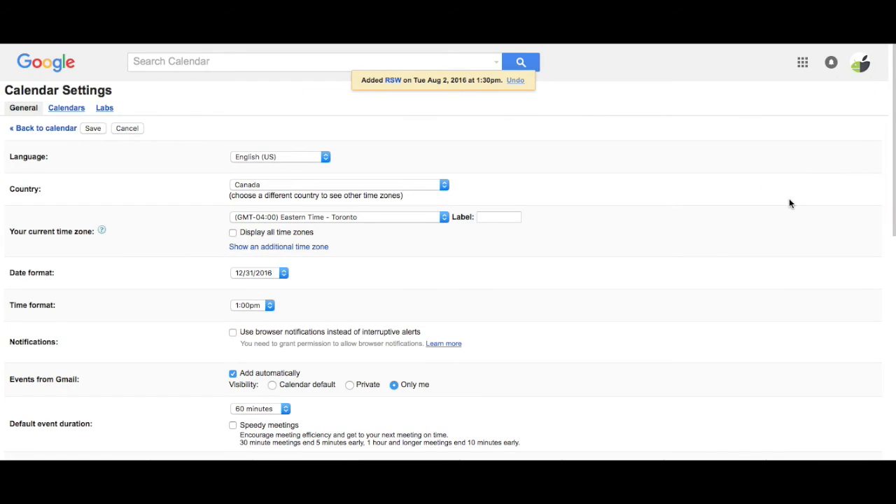
pyautogui.click(69, 110)
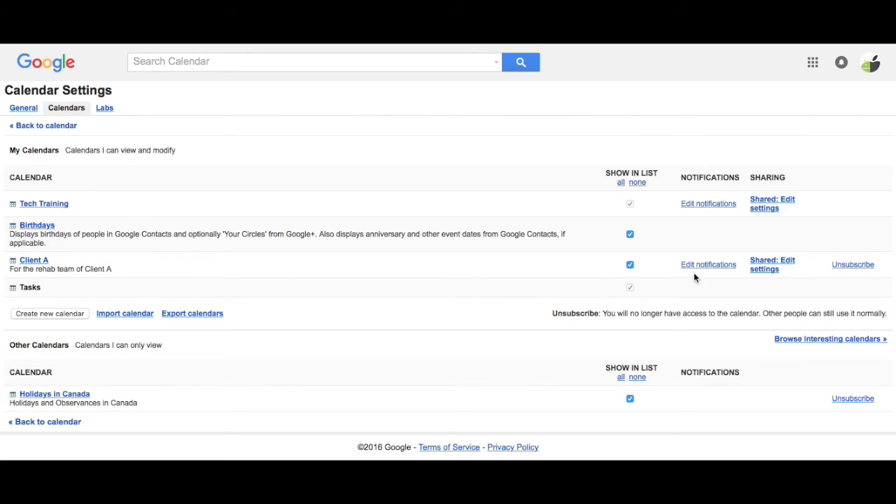
pyautogui.click(759, 269)
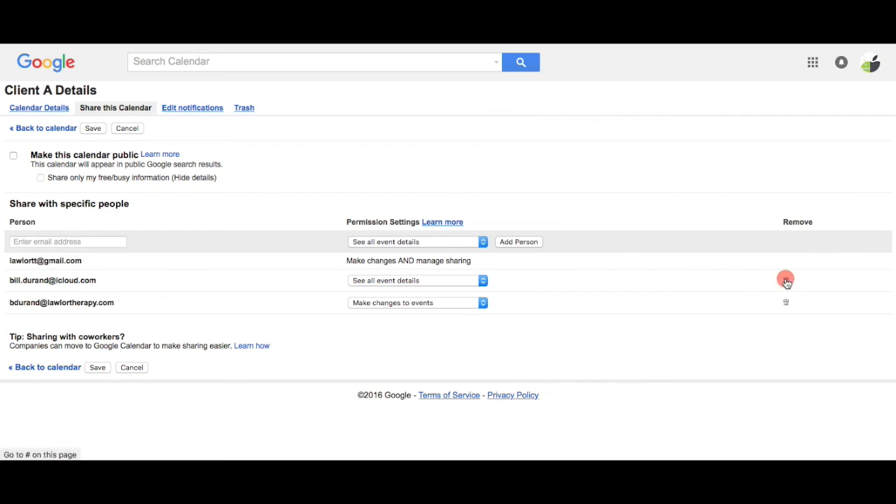
# Step: Remove both shared people, save the change, and return to the week view
pyautogui.click(786, 281)
pyautogui.click(787, 282)
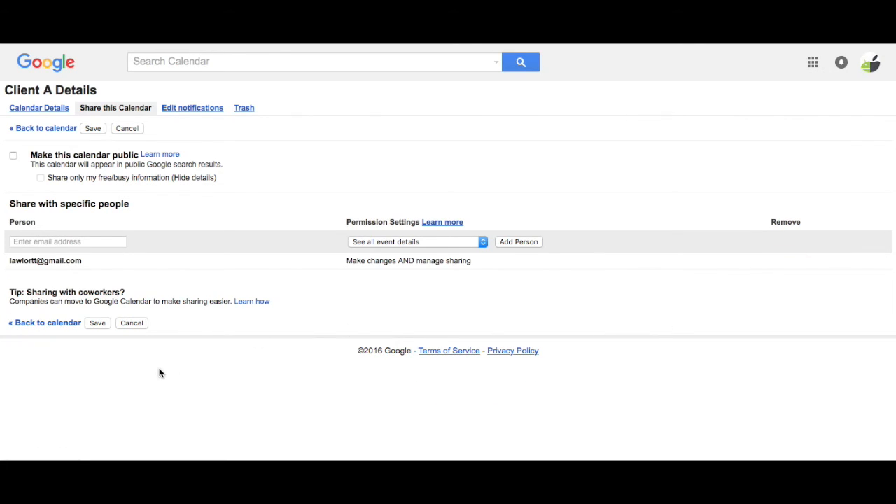
pyautogui.click(96, 324)
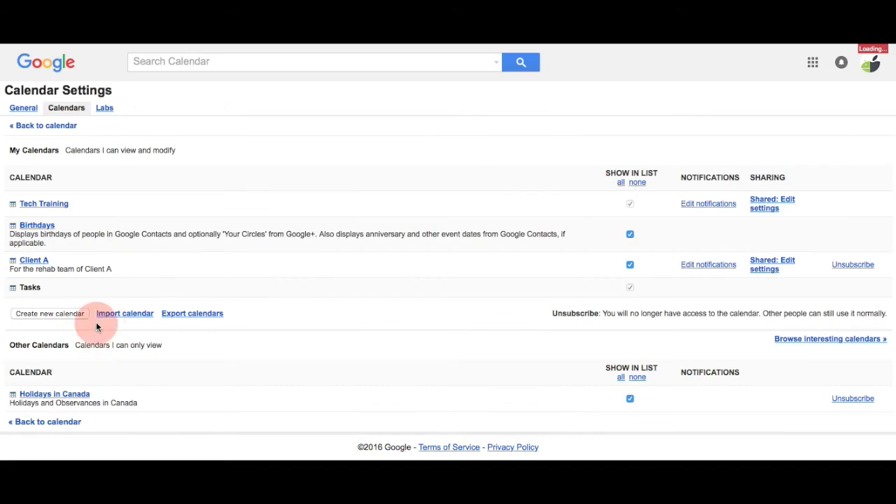
pyautogui.click(770, 270)
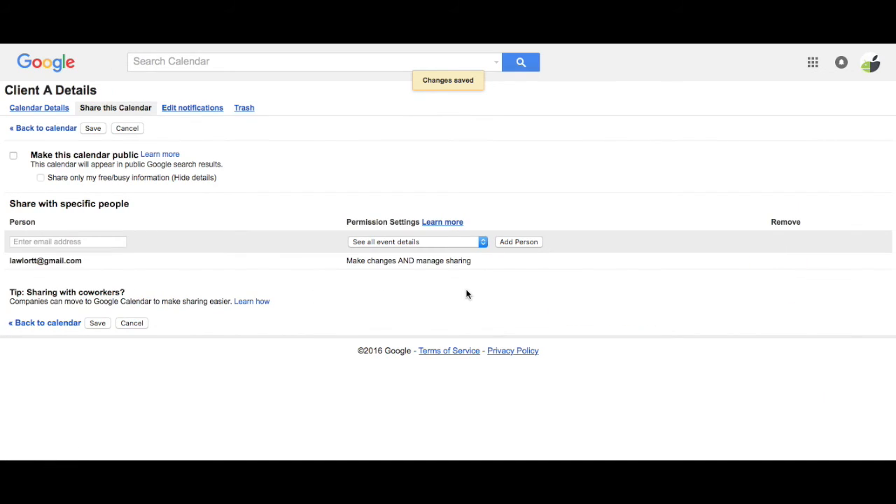
pyautogui.click(40, 129)
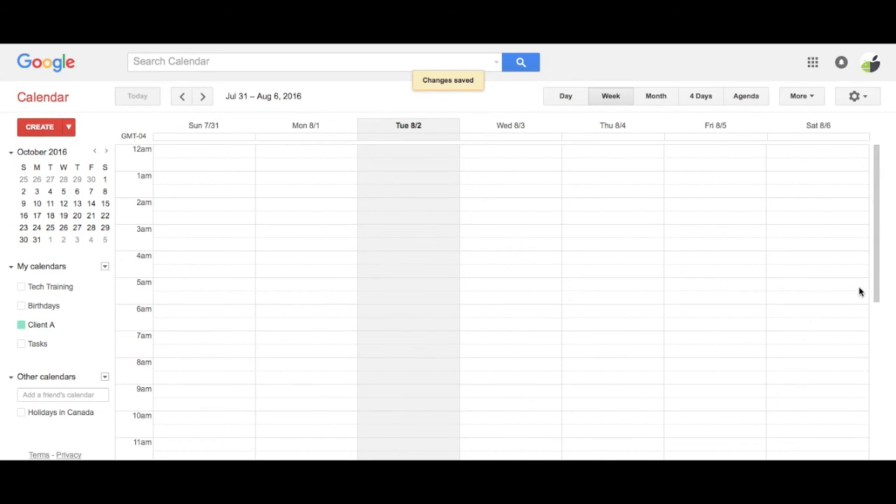
# Step: Unsubscribe from Client A in Settings > Calendars, confirm, and return to the week view
pyautogui.click(857, 97)
pyautogui.click(773, 201)
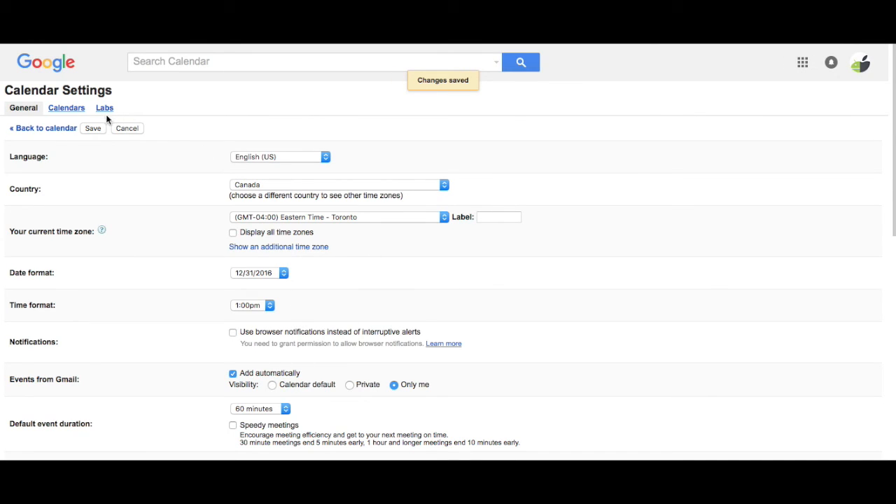
pyautogui.click(66, 114)
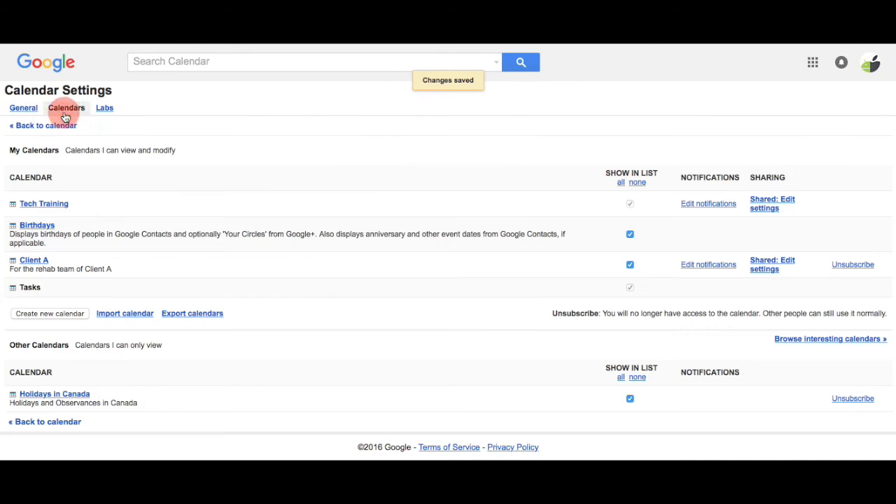
pyautogui.click(848, 269)
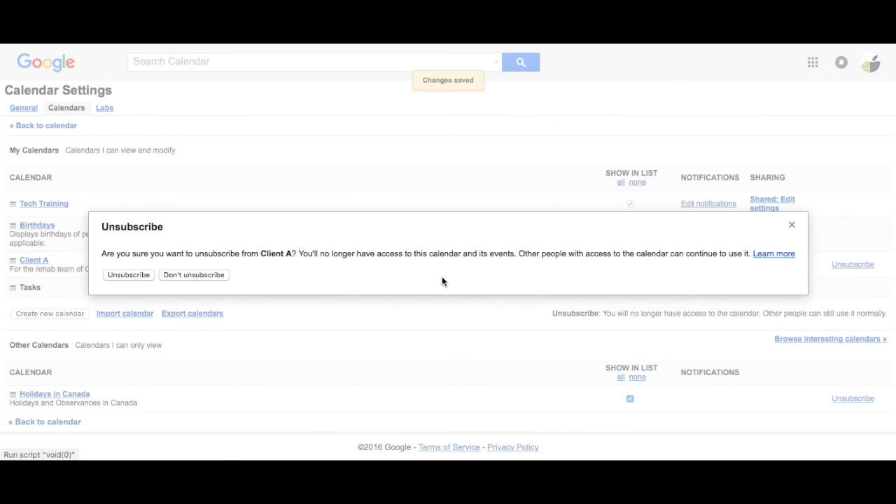
pyautogui.click(121, 277)
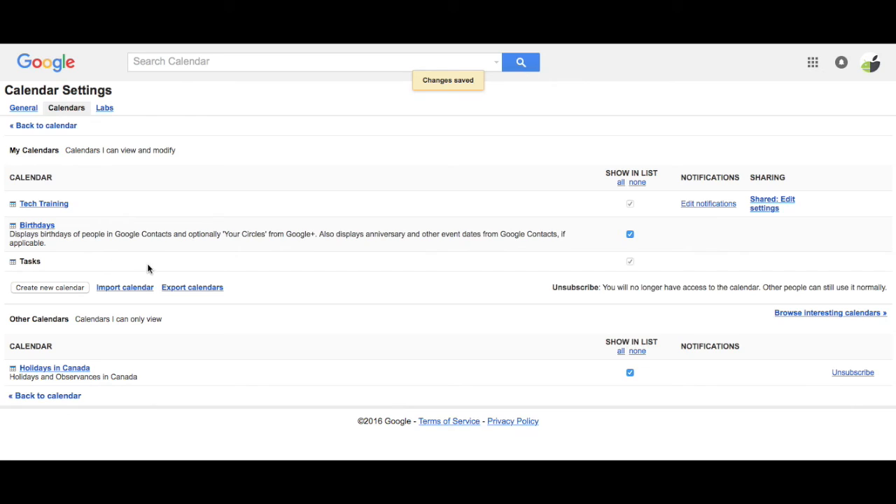
pyautogui.click(45, 395)
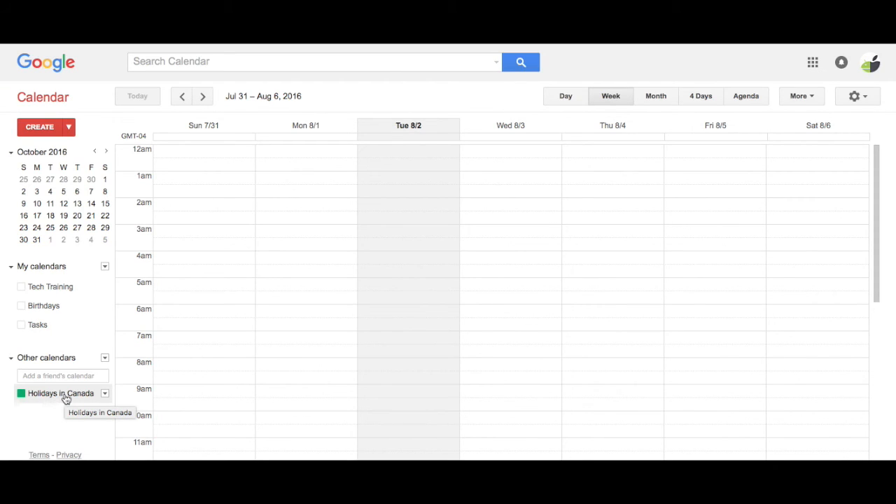